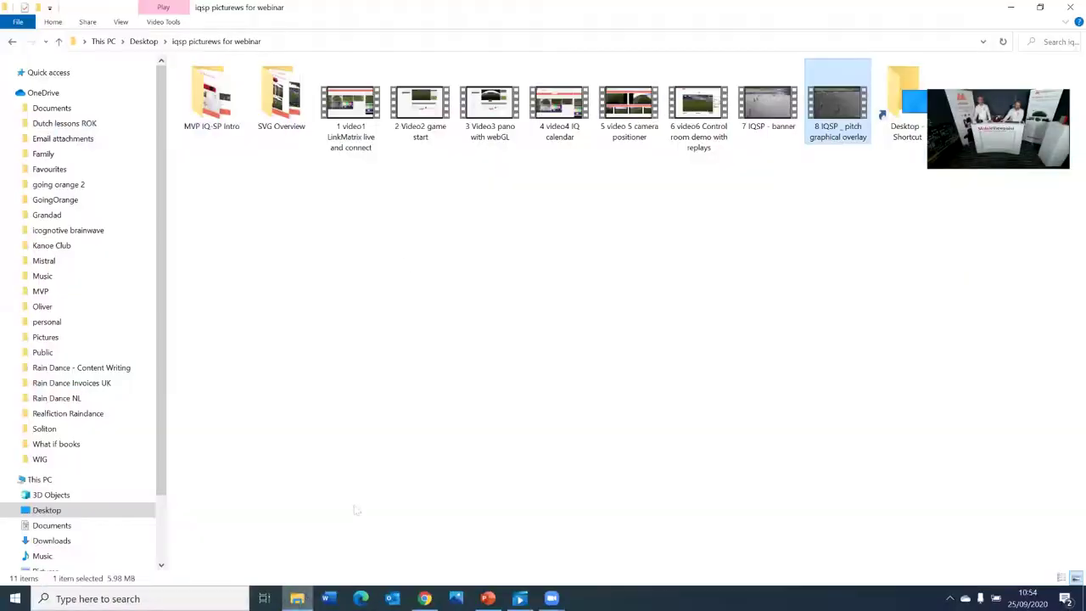
Play the video "1 video1 LinkMatrix live and connect", leave it, and play "2 Video2 game start" from the webinar folder.
double_click(369, 141)
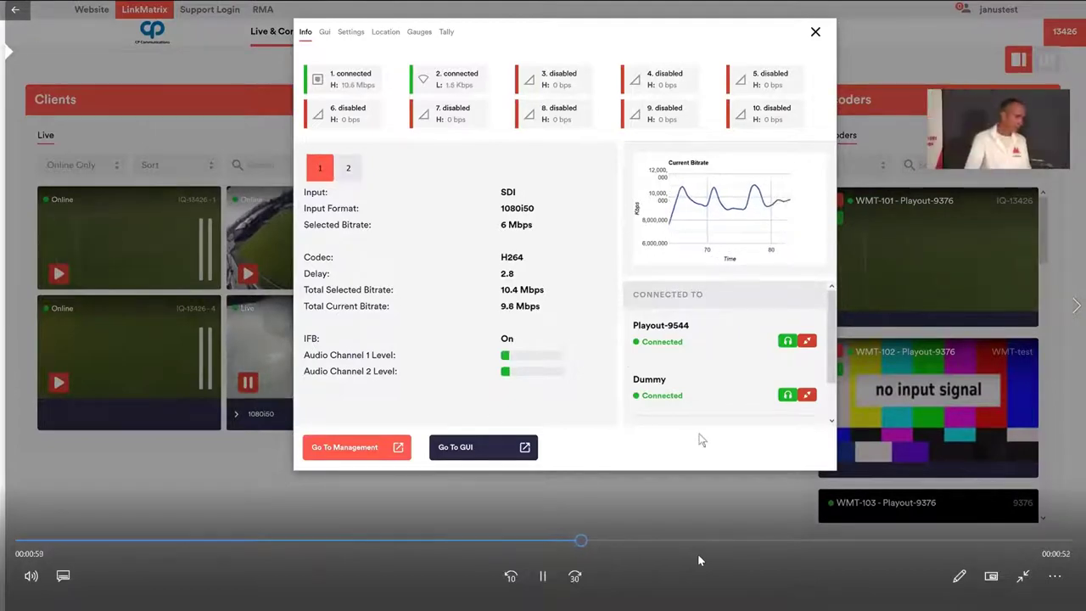
click(13, 11)
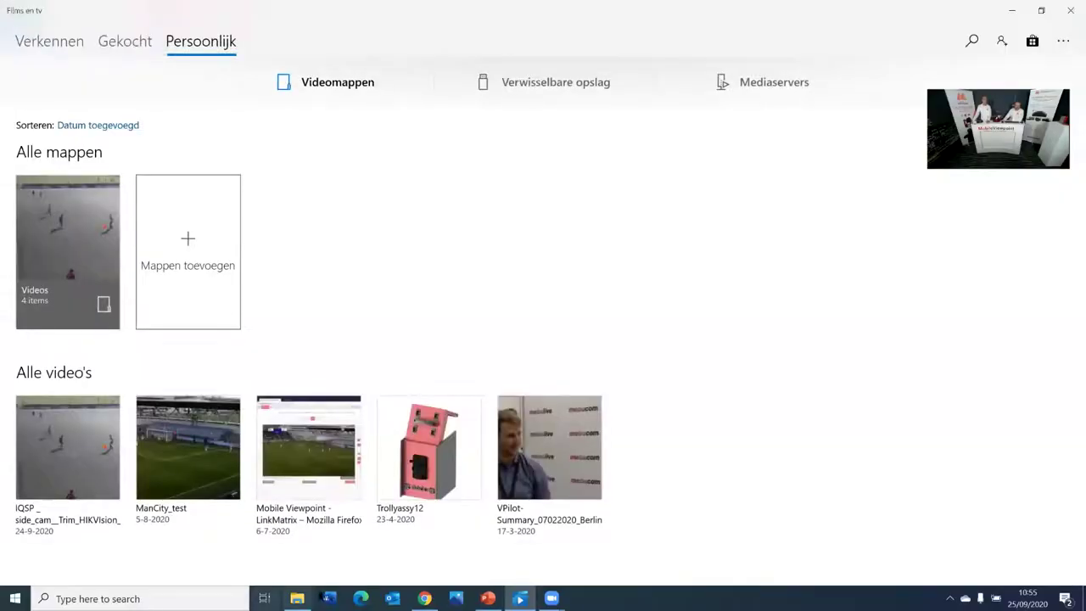
click(296, 598)
double_click(441, 117)
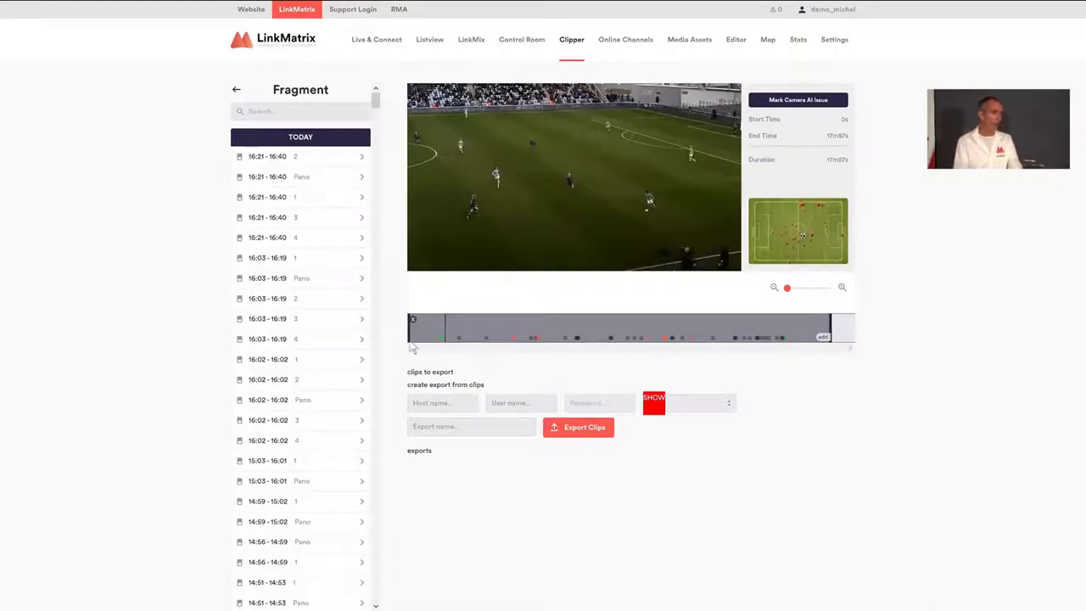
Trim the timeline selection to a 52s clip starting at 1m00s and add it to the clips to export.
drag(415, 338, 432, 337)
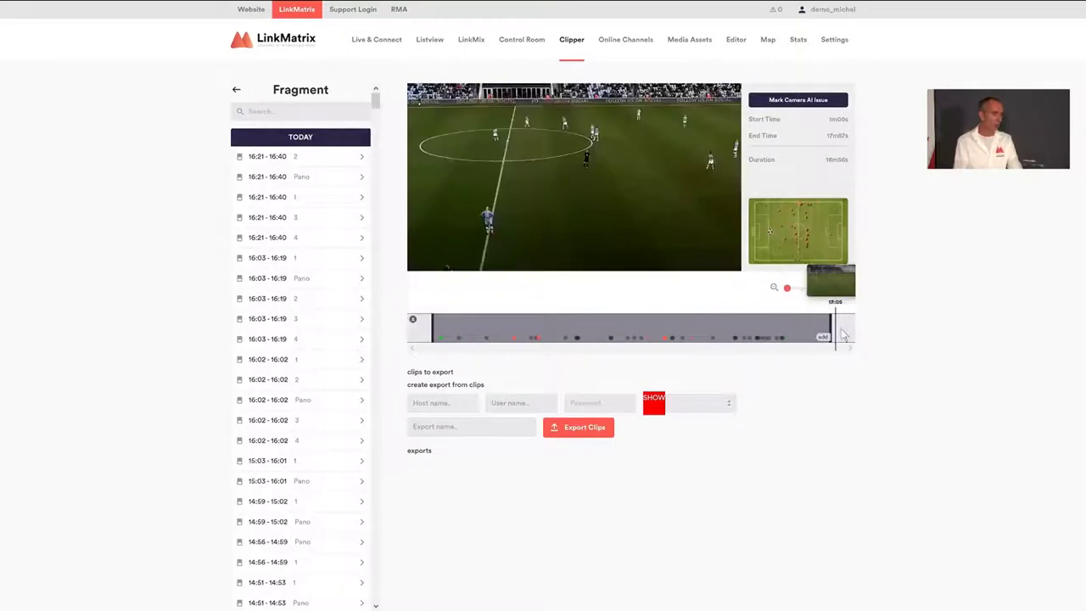
drag(836, 338, 449, 348)
click(444, 340)
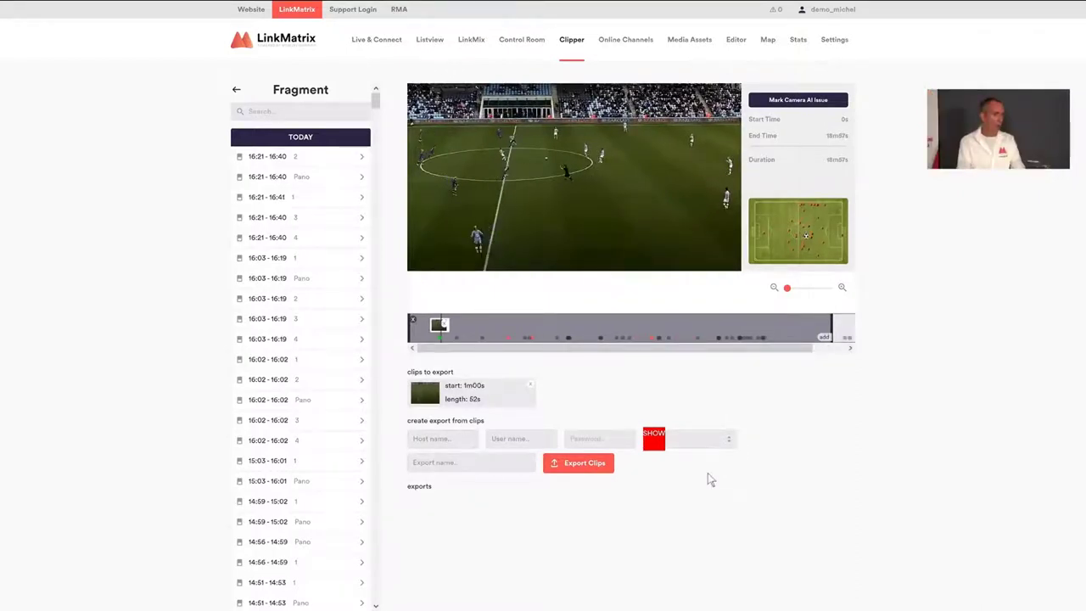
Export the clip under the name "Start Game".
click(485, 462)
text(Start Game)
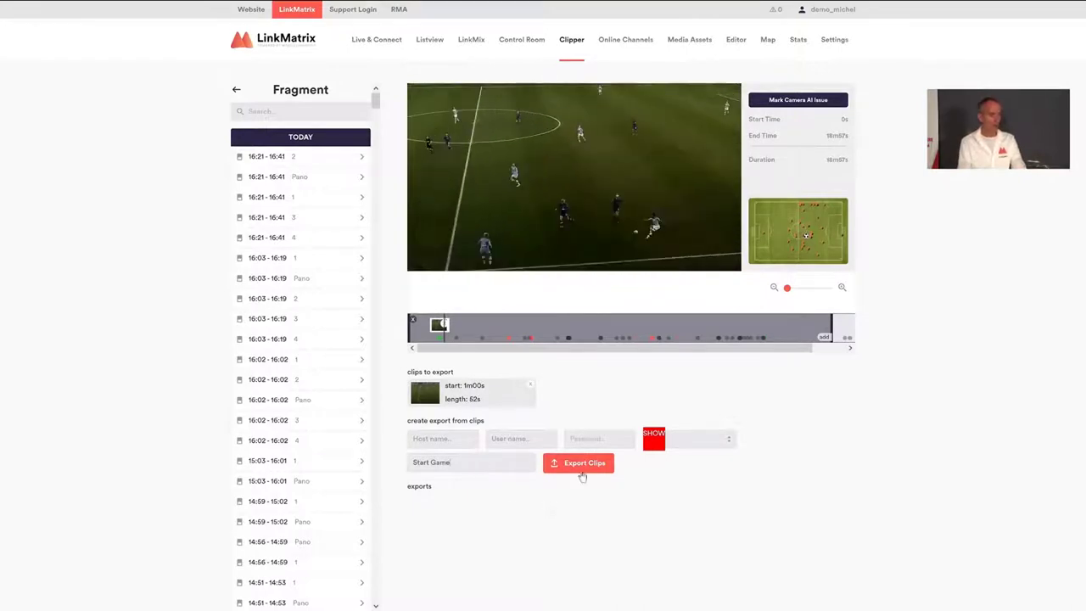
click(556, 464)
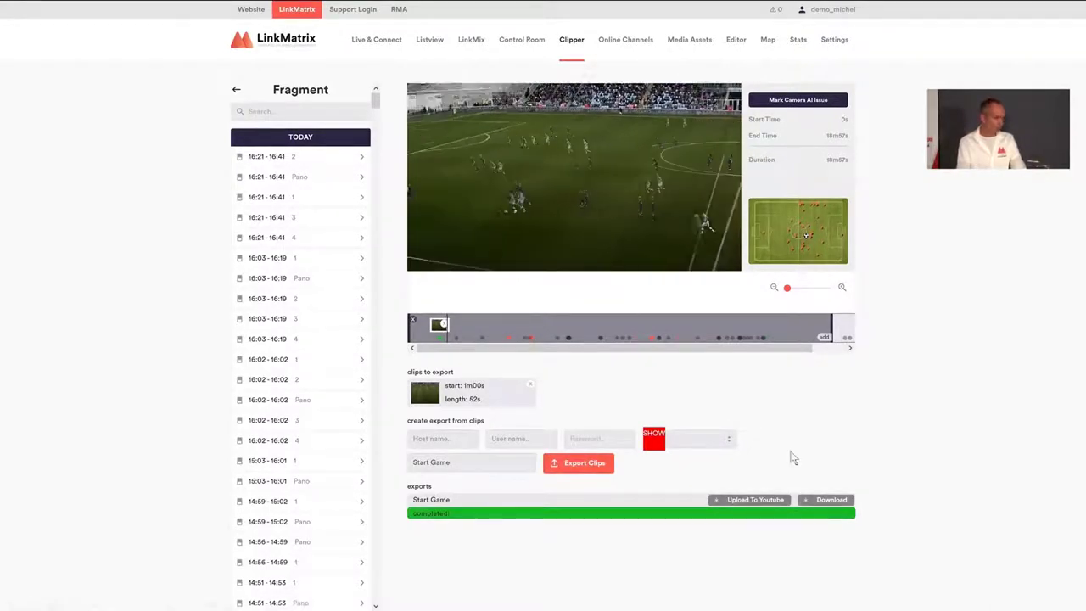
Add a second clip of 44s starting at 4m04s and export both clips under the name "Summary".
mouse_move(480, 369)
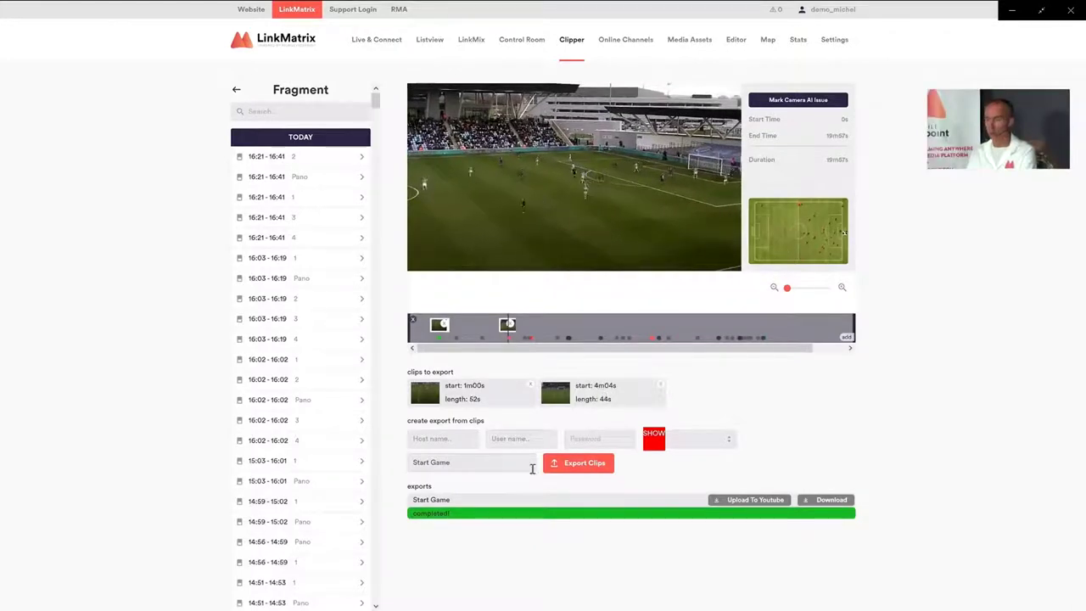
drag(467, 465, 411, 465)
text(Summary)
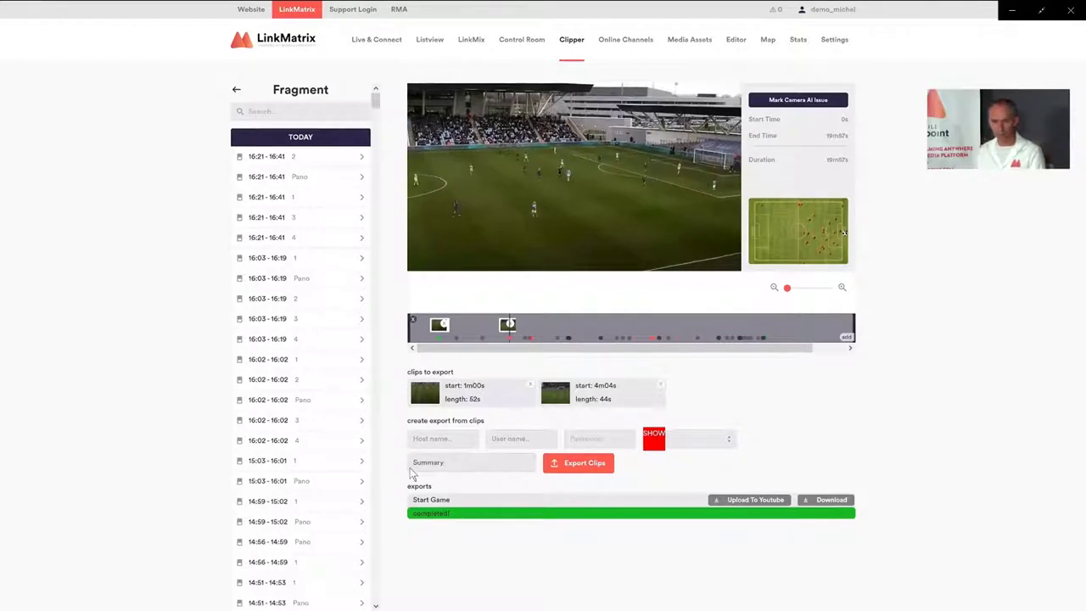
click(593, 472)
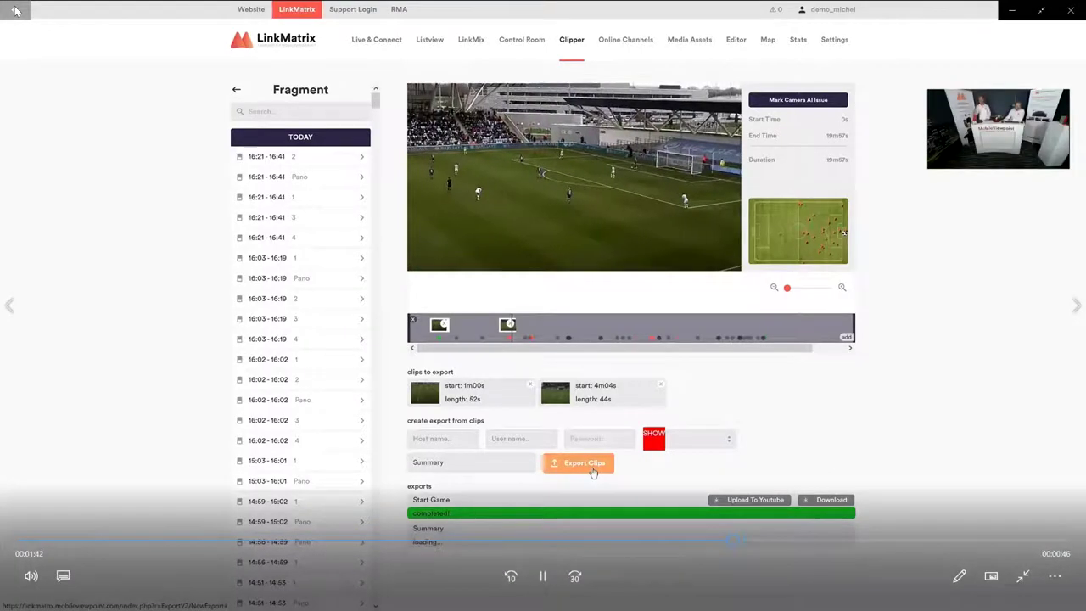
Close the playing video and its player, and play "3 Video3 pano with webGL" from the webinar folder.
click(16, 10)
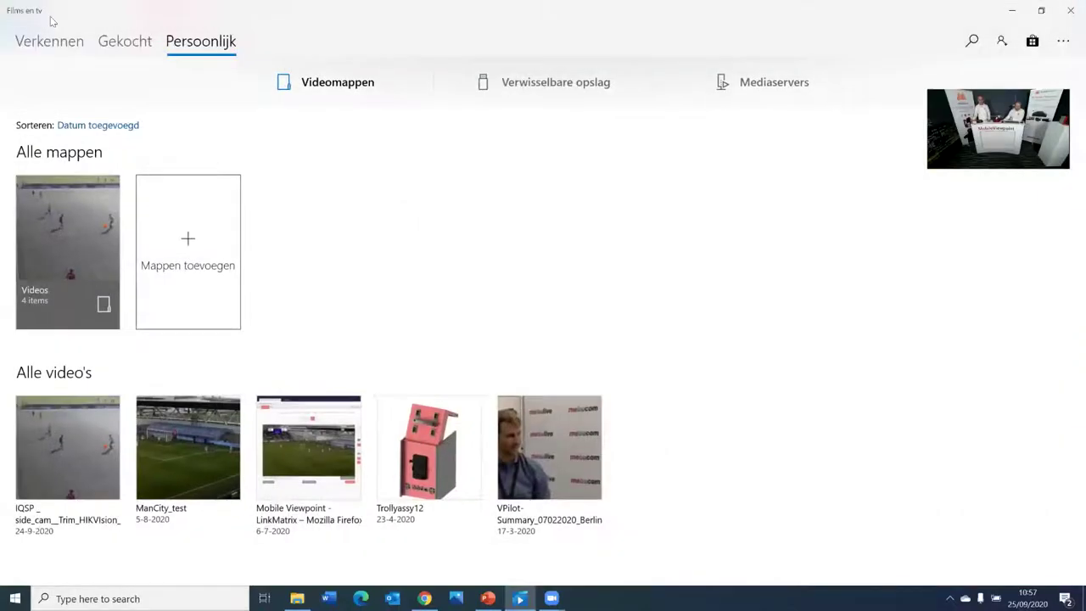
click(1068, 7)
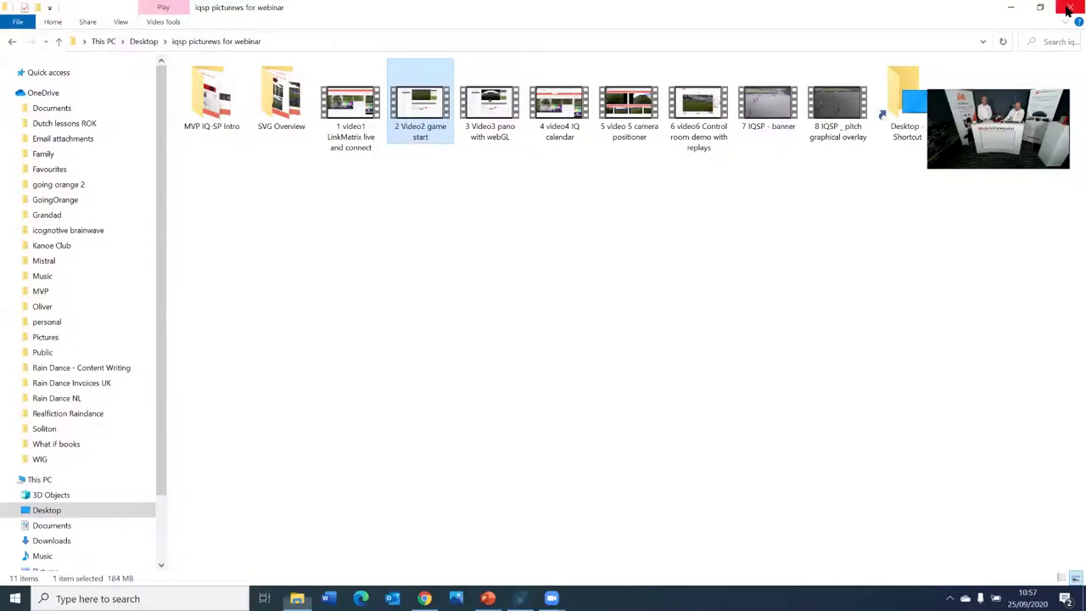
click(494, 110)
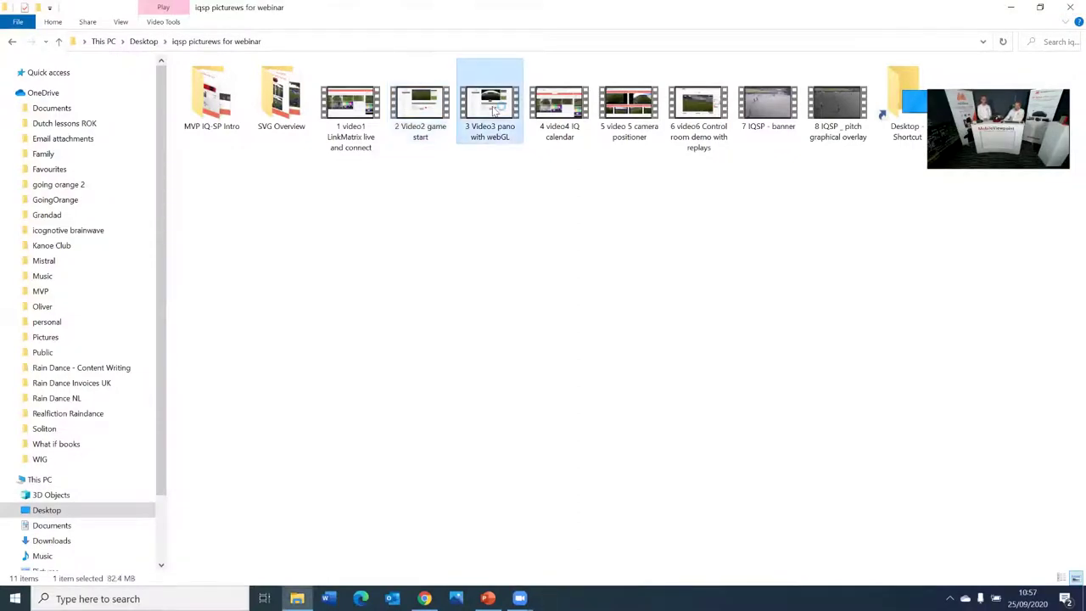
double_click(494, 111)
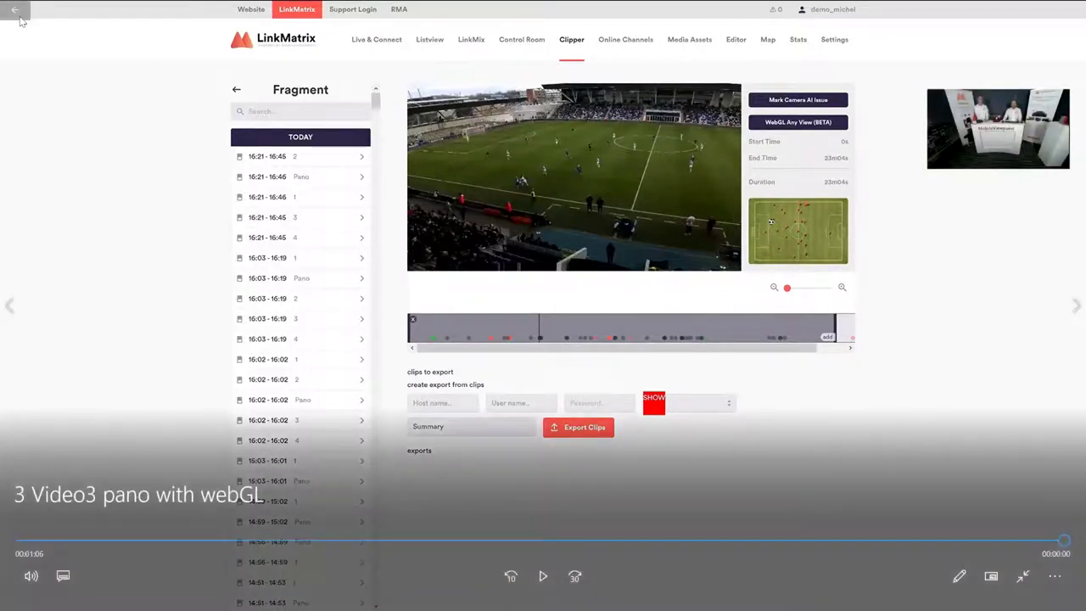
Close the finished panorama video and play "4 video4 IQ calendar" from the webinar folder.
click(17, 15)
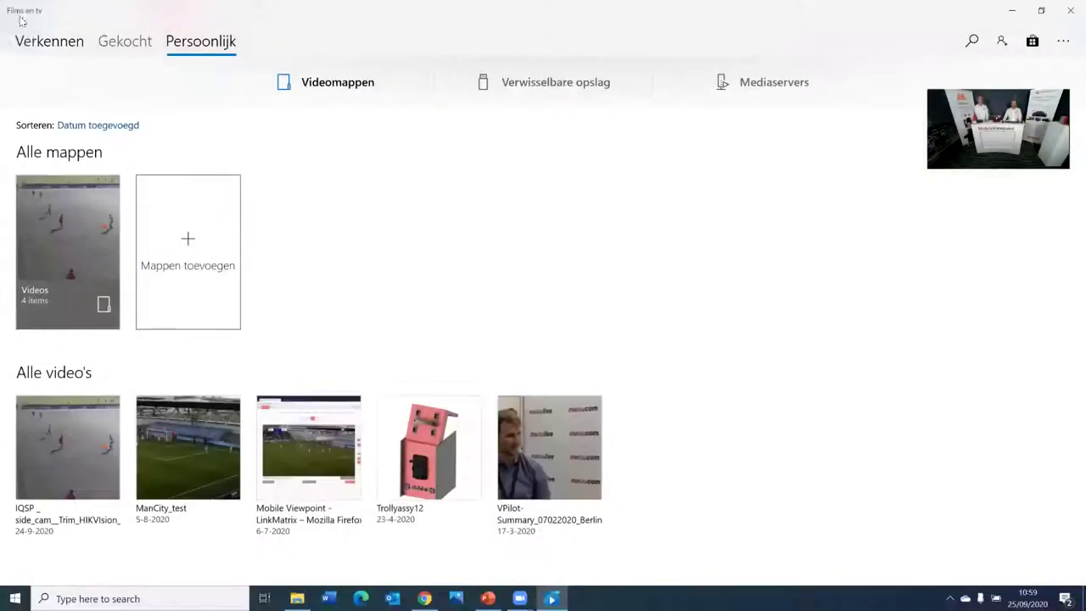
click(1070, 10)
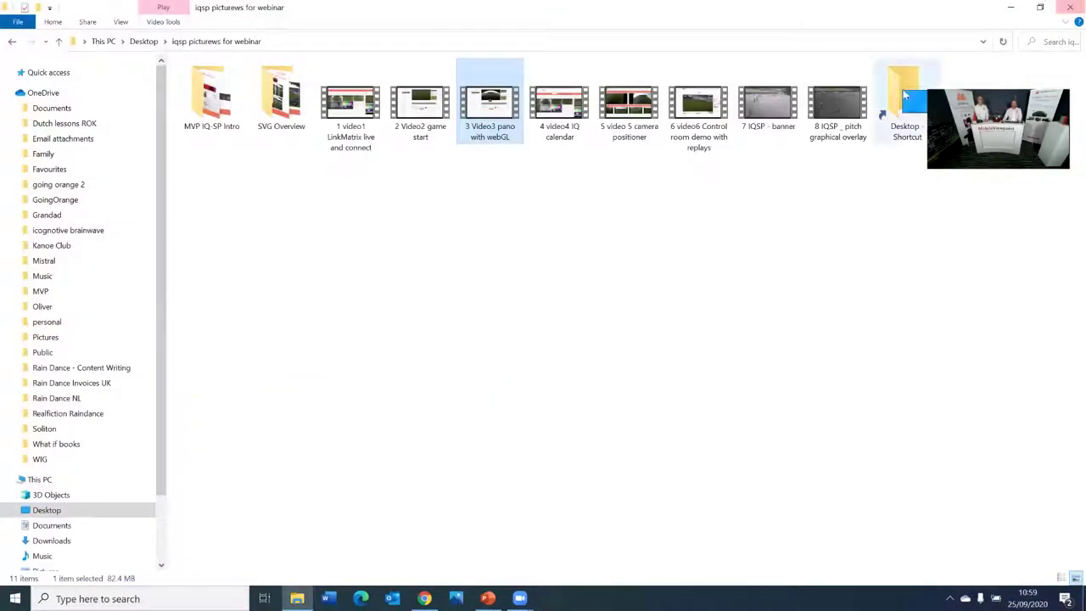
double_click(567, 109)
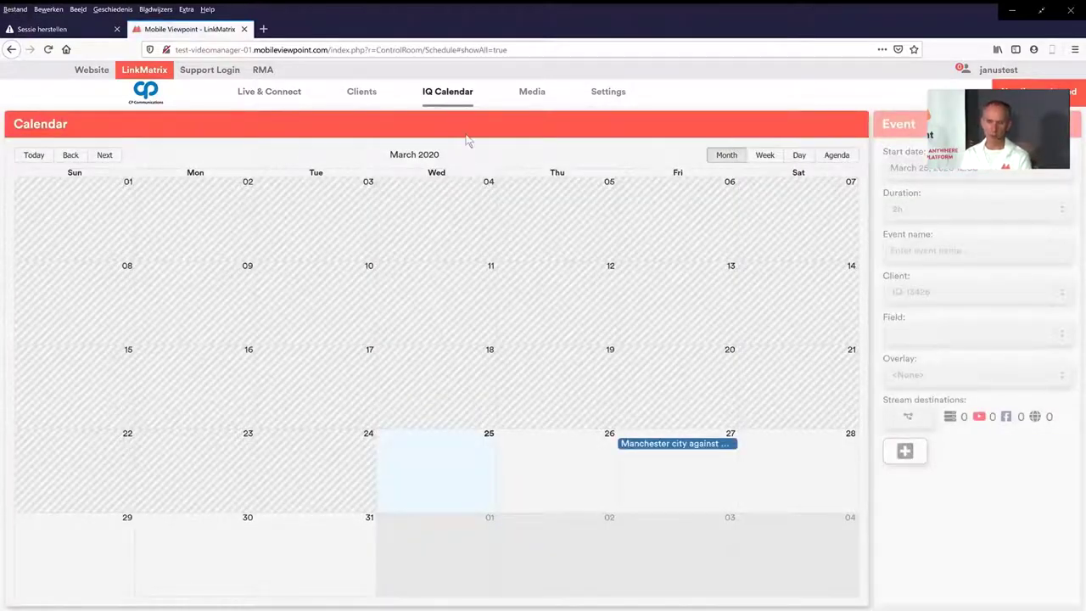
Start a new calendar event on Saturday March 28, 2020 and set its start time to 15:30.
click(823, 481)
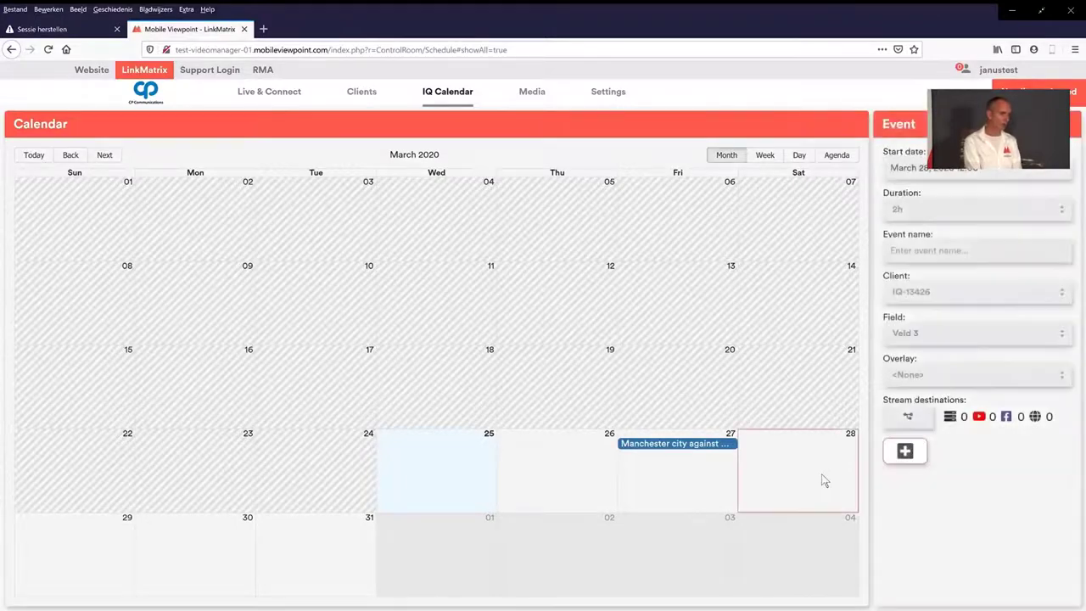
click(1065, 173)
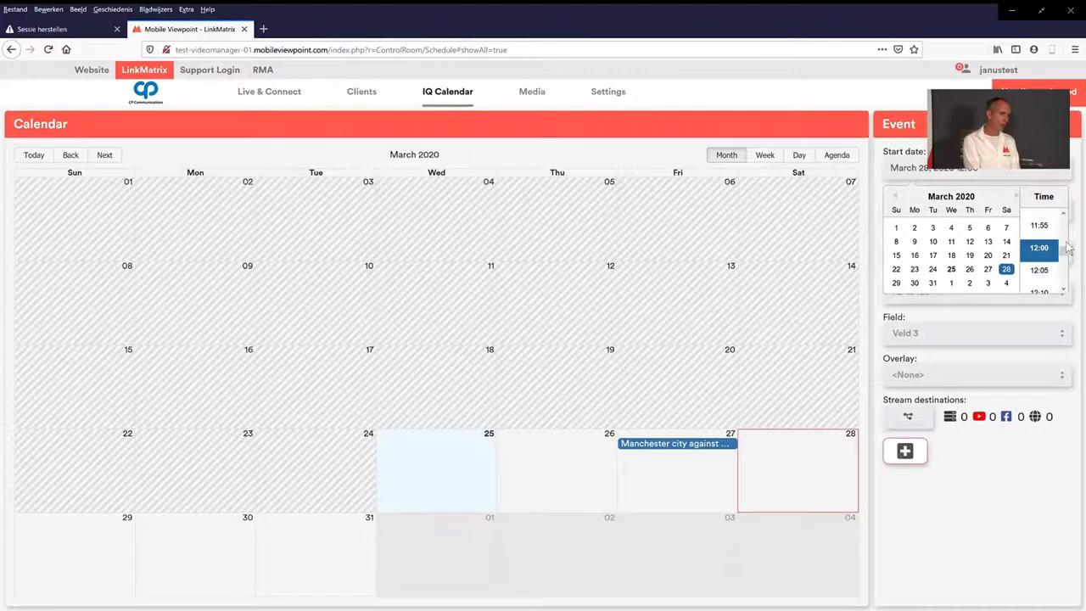
drag(1066, 252, 1064, 260)
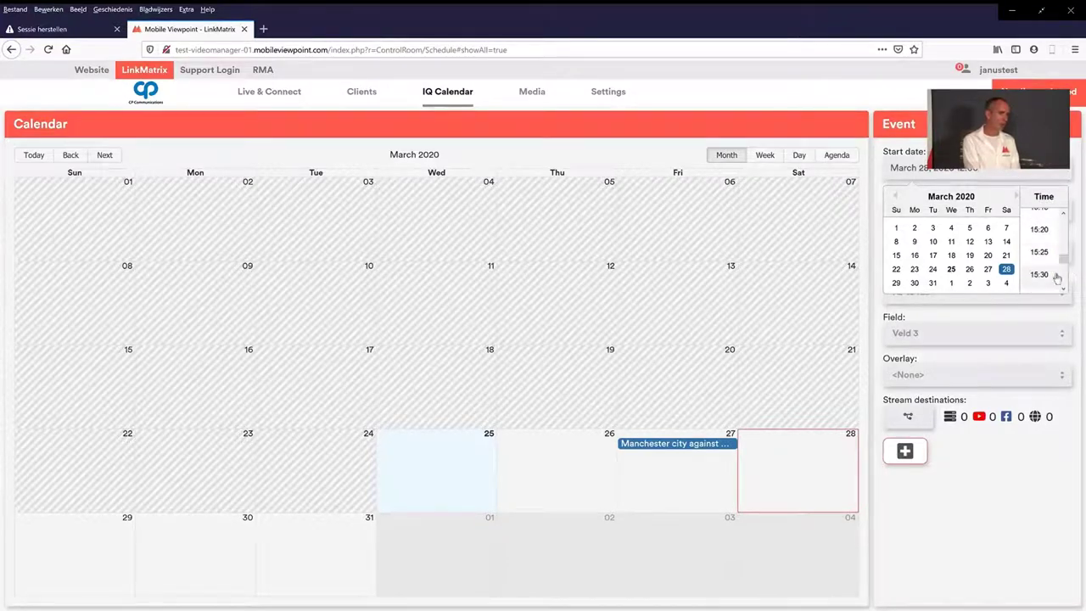
click(1056, 278)
Name the event "Man City against Ajax females" and set its field to Hoofdveld with the Scoreboard overlay.
click(1015, 252)
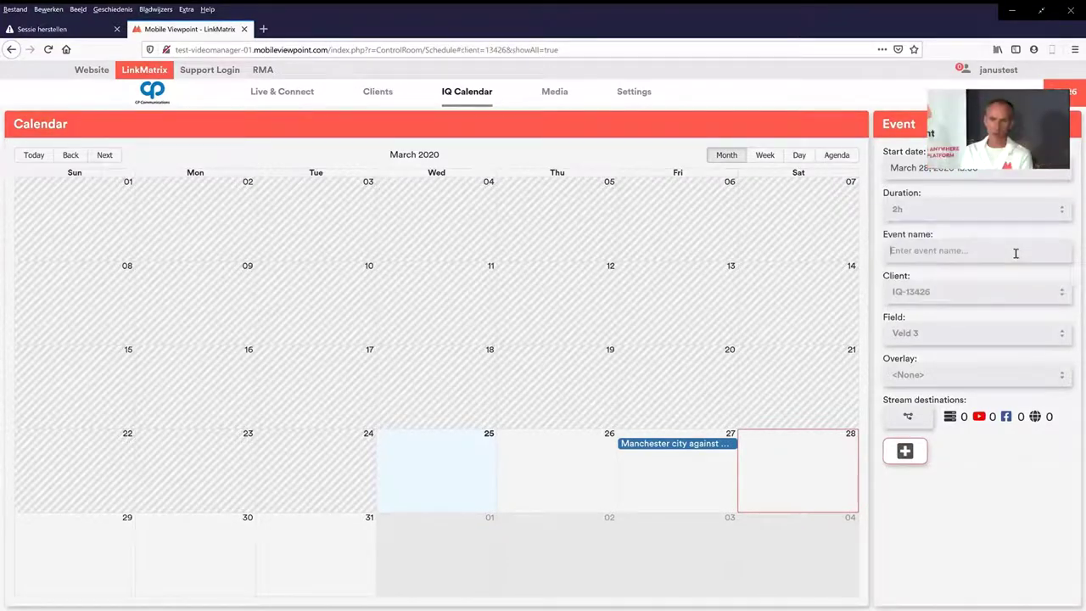
text(Man City aga)
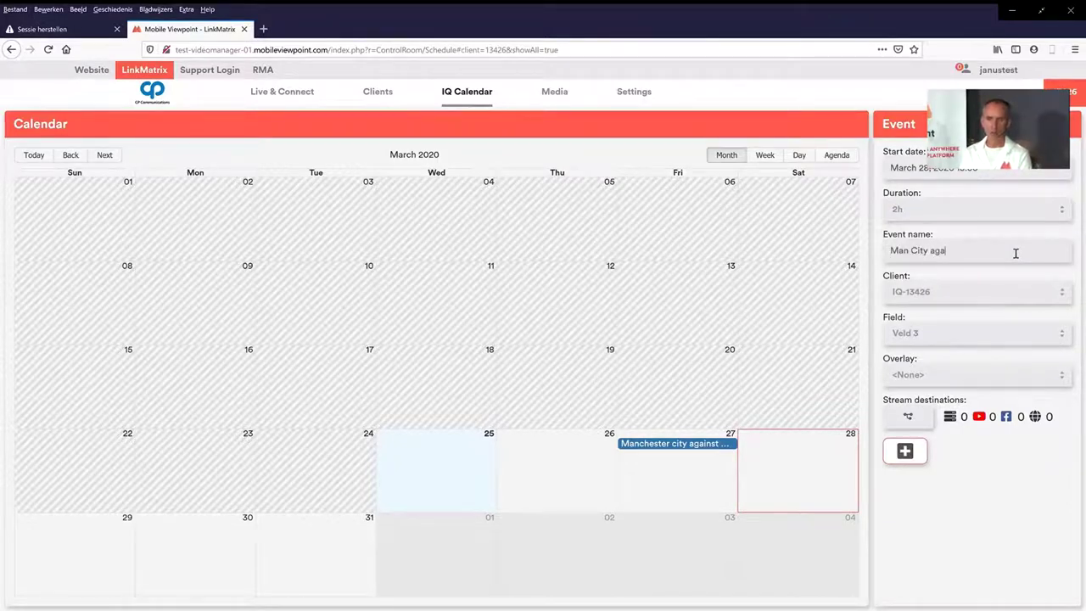
text(inst Ajax)
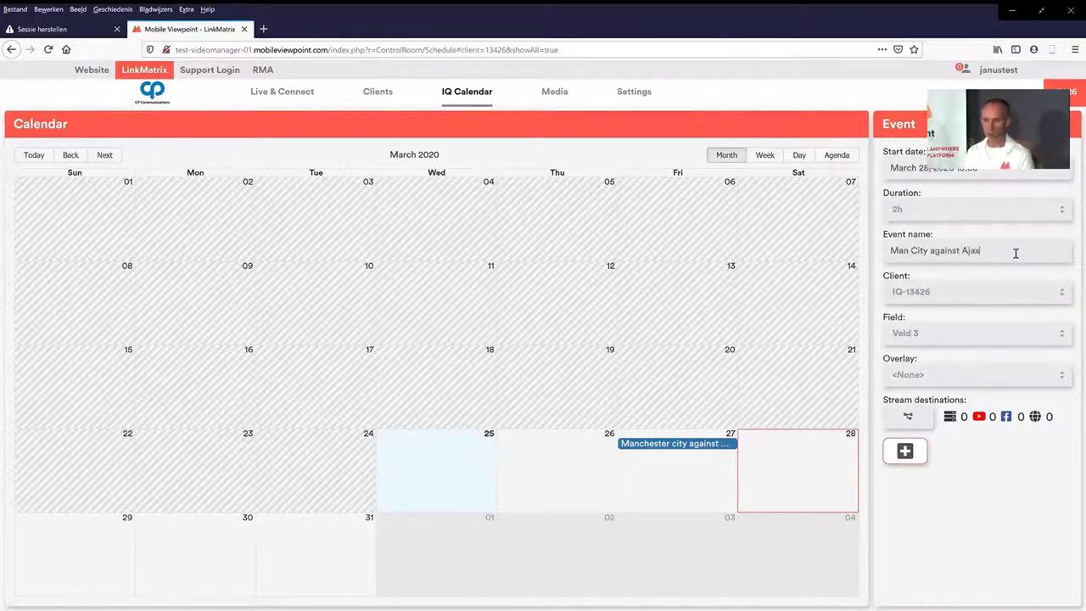
text( females)
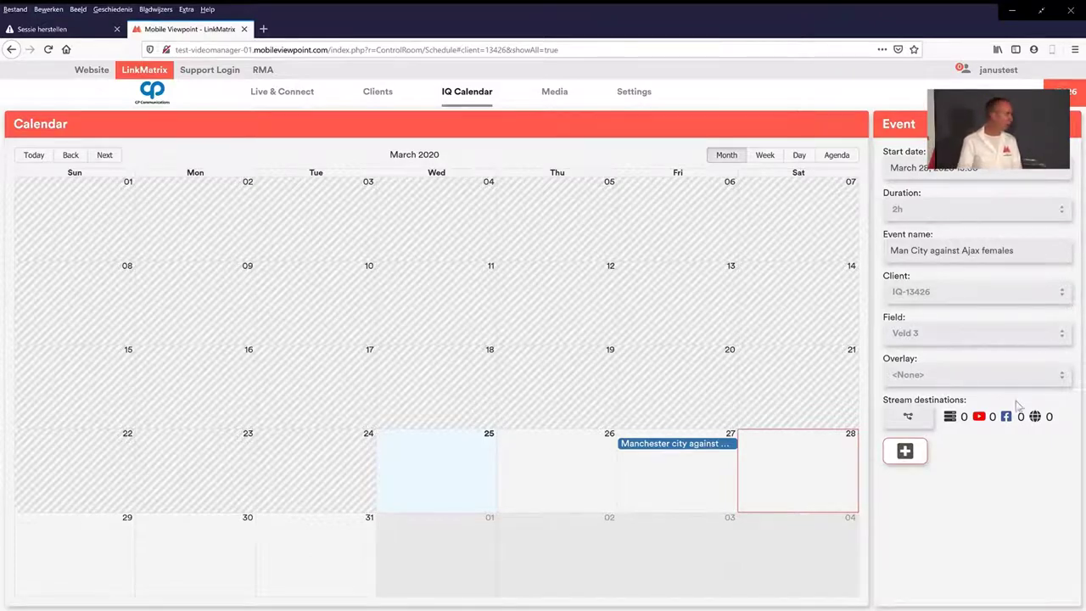
click(1017, 410)
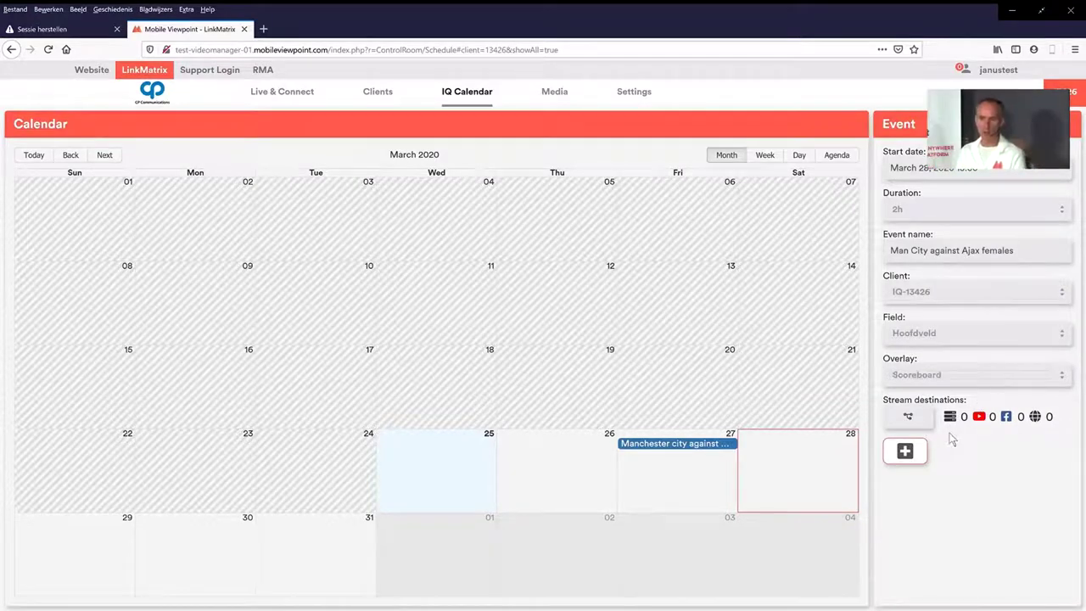
Schedule "YouTube test vanuit huis (20-03)" and WMT-101 of Playout-9376 as the event's stream destinations.
click(908, 418)
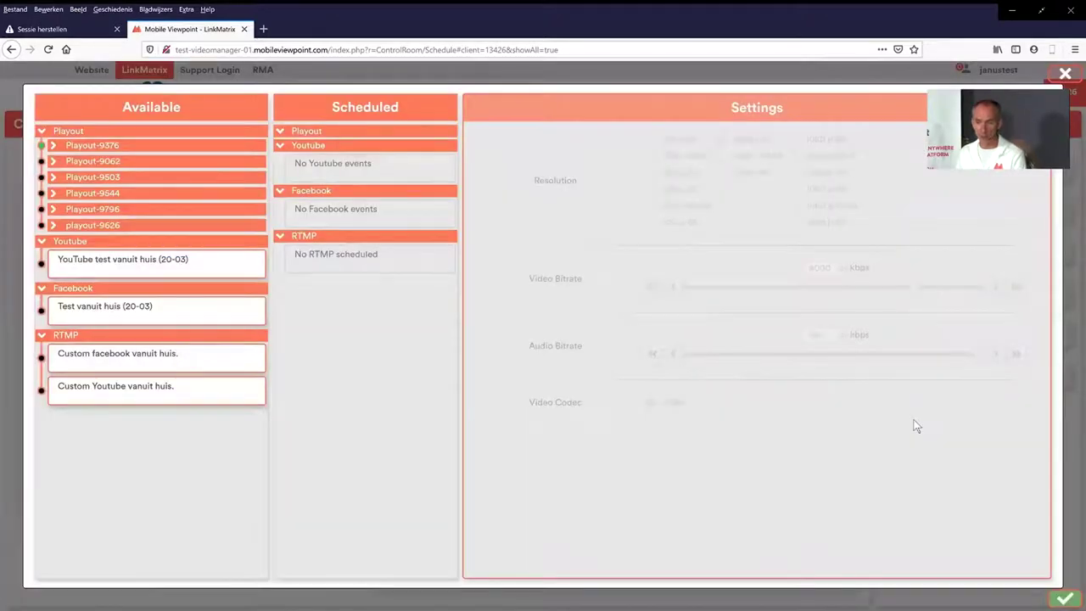
drag(143, 271, 359, 257)
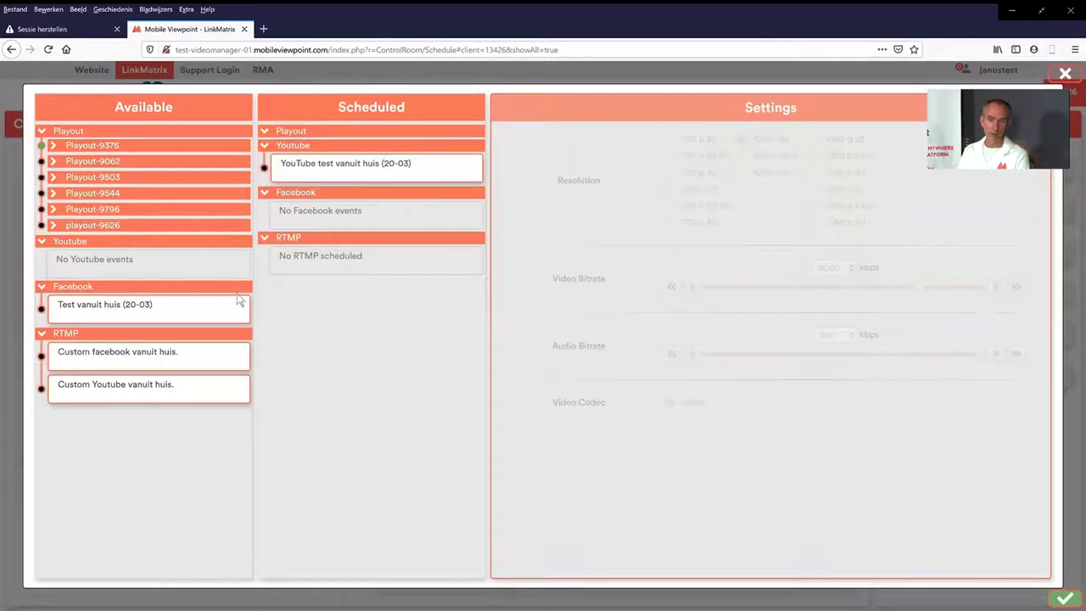
click(63, 152)
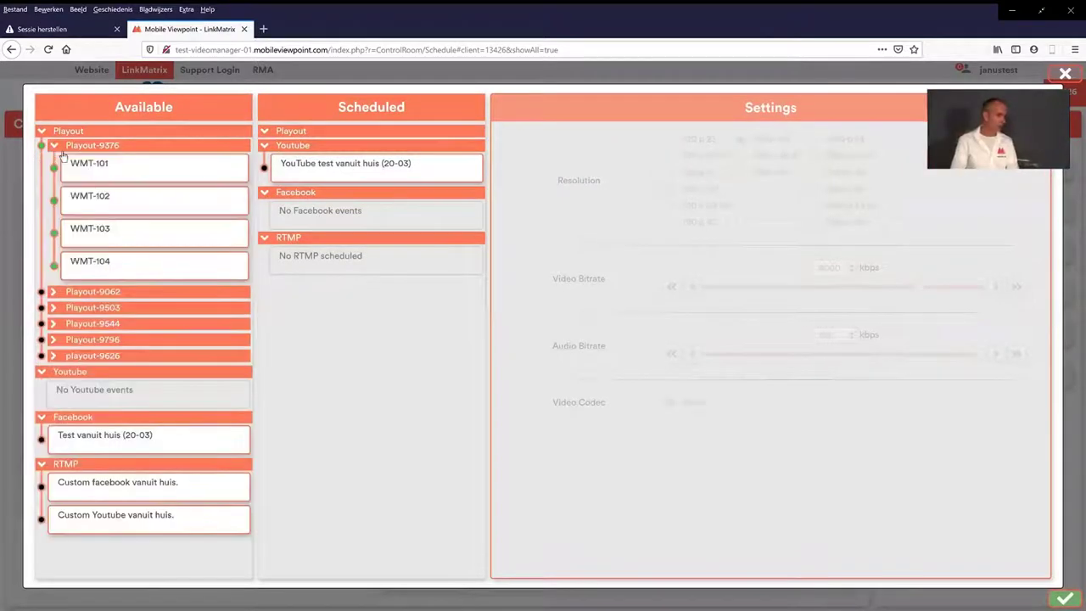
drag(92, 175, 288, 165)
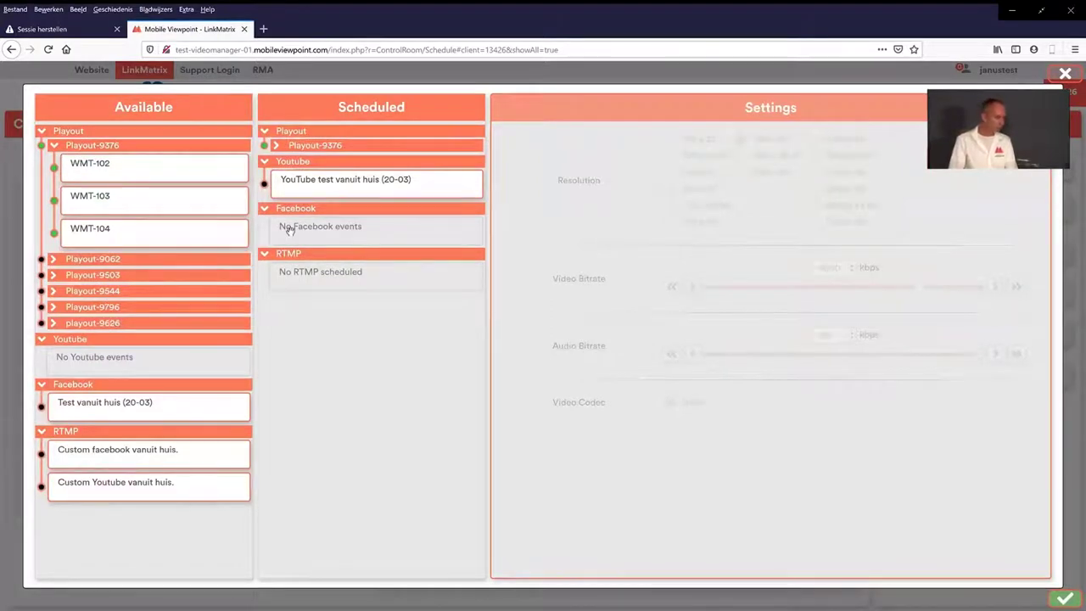
Set the scheduled YouTube stream's resolution to 720 p 50 and confirm the stream destinations.
click(472, 185)
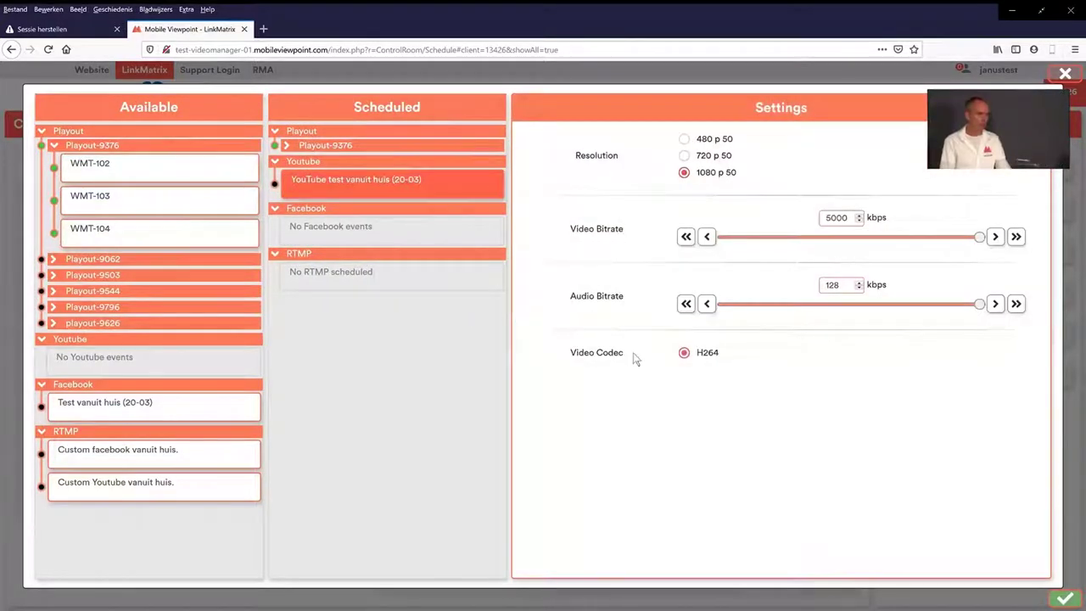
click(685, 156)
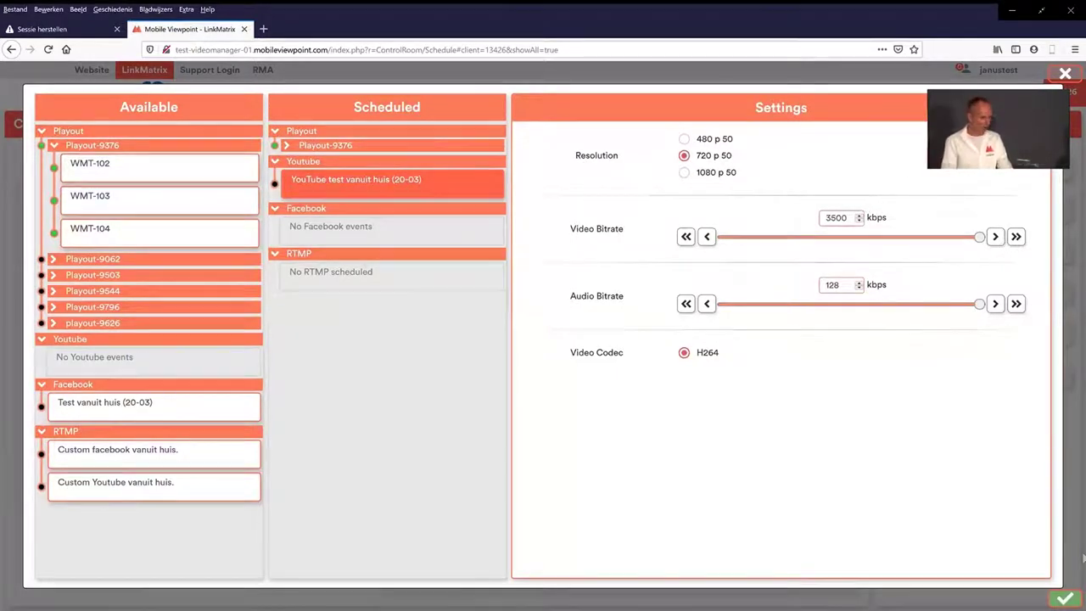
click(1062, 598)
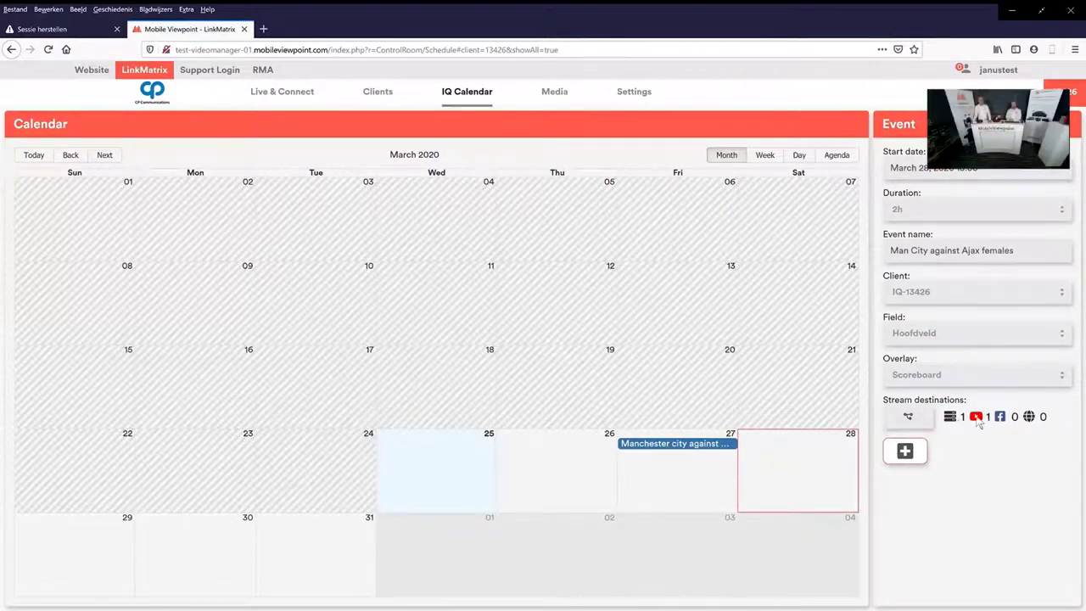
Add the new event to the calendar and review the details of the March 27 and March 28 matches.
click(913, 458)
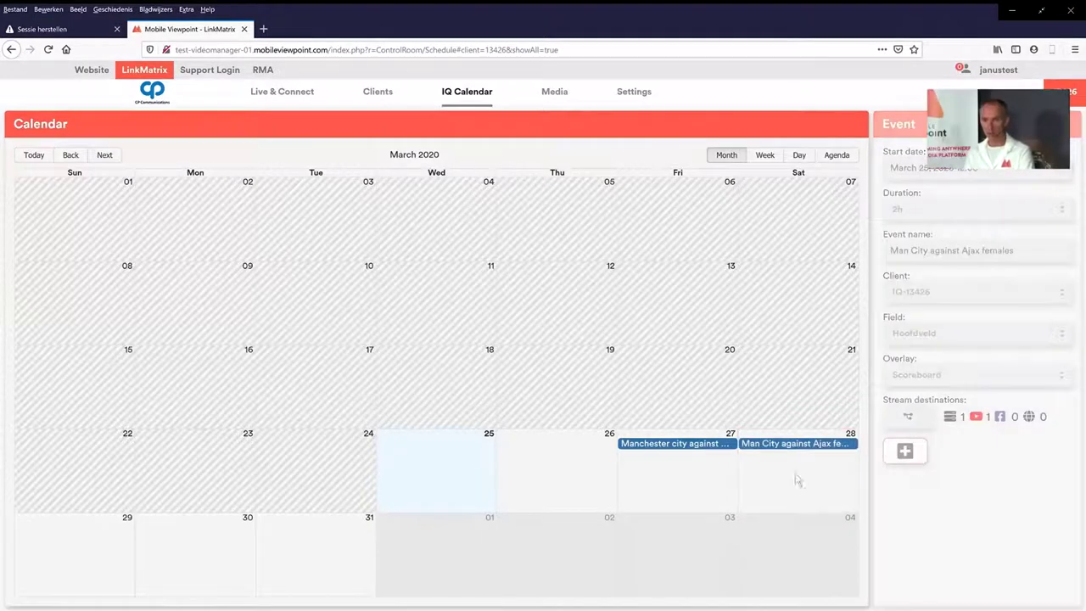
click(698, 448)
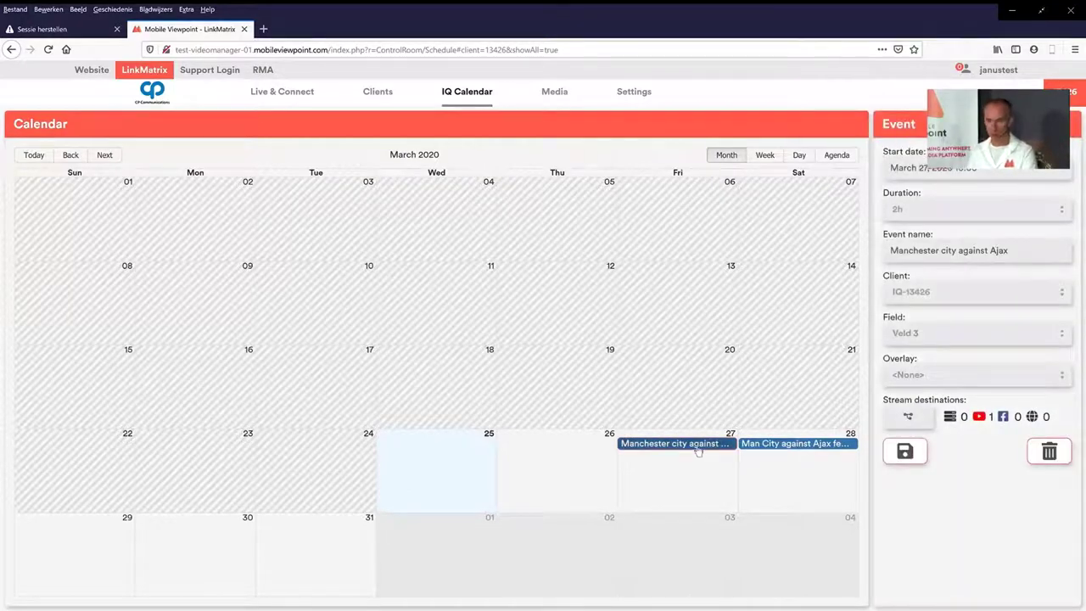
click(770, 453)
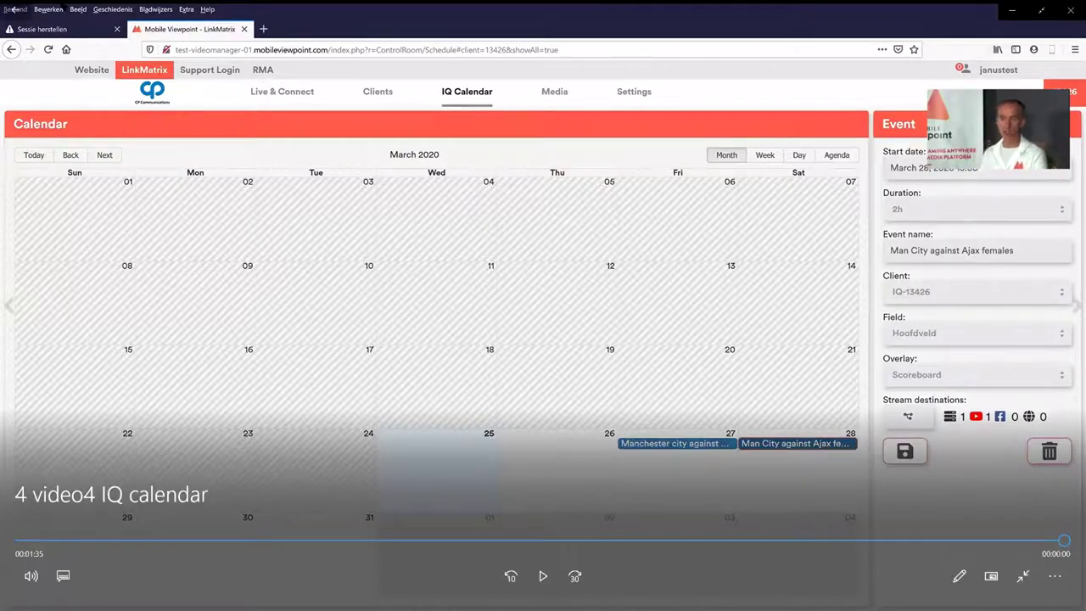
Replace the IQ calendar video with "5 video 5 camera positioner" and shift the yellow Camera Position 4 frame slightly along the pitch.
click(12, 9)
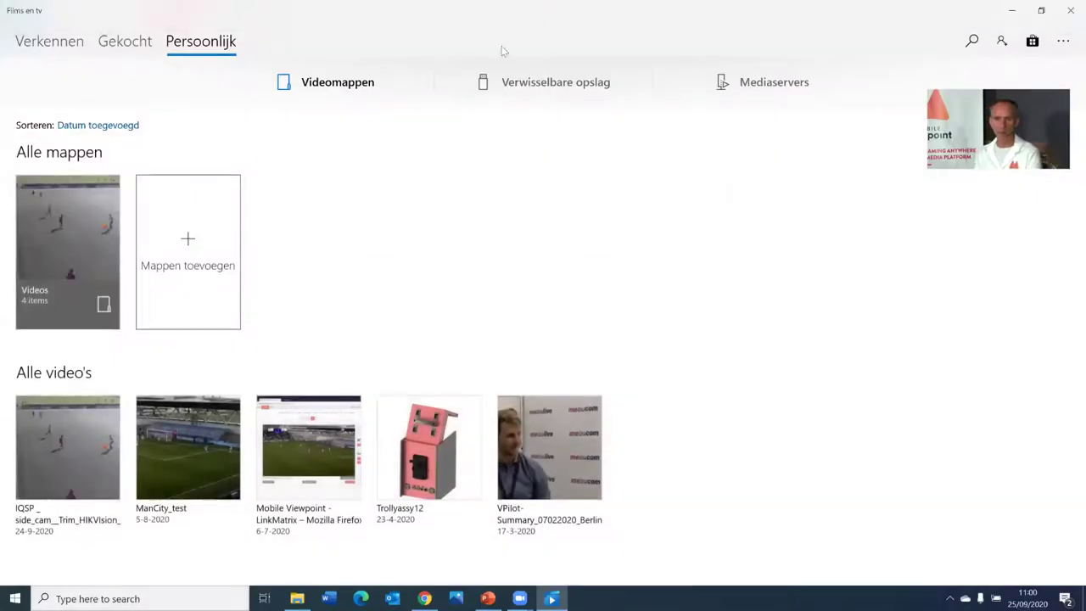
click(1070, 11)
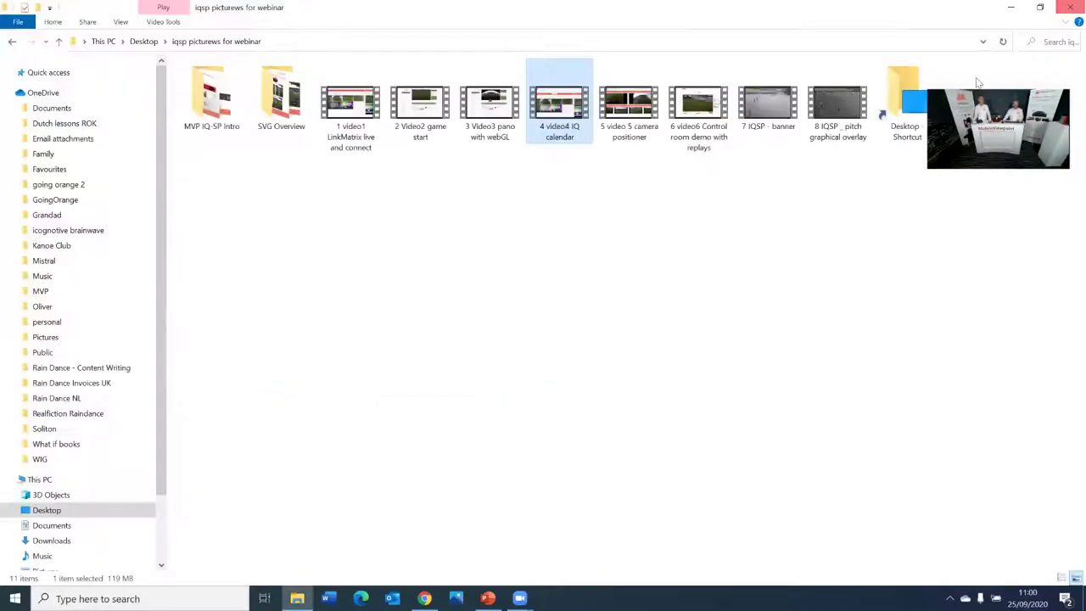
double_click(626, 109)
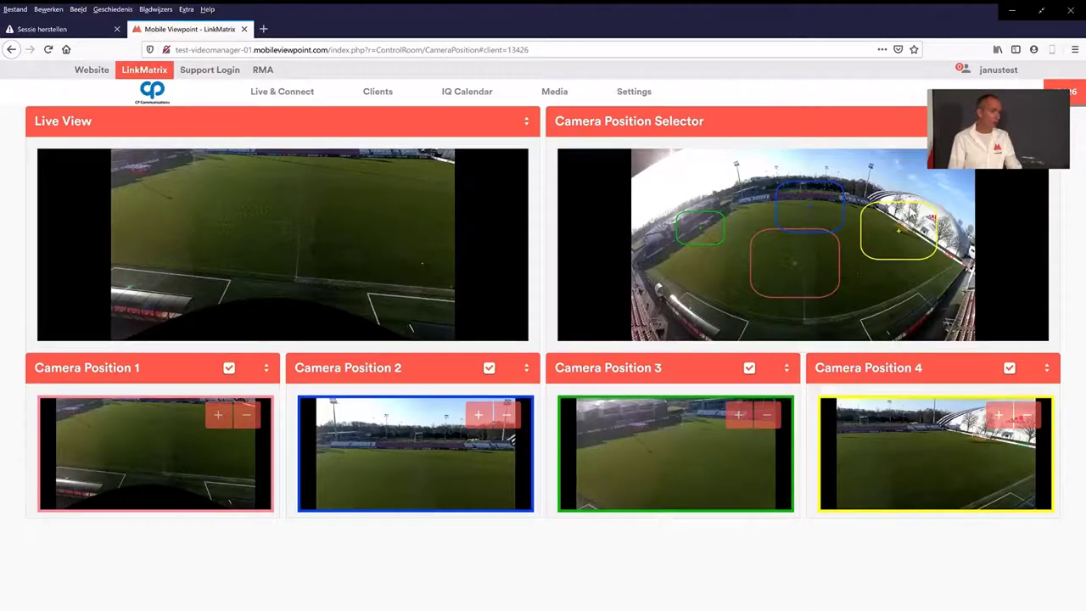
drag(906, 231, 918, 247)
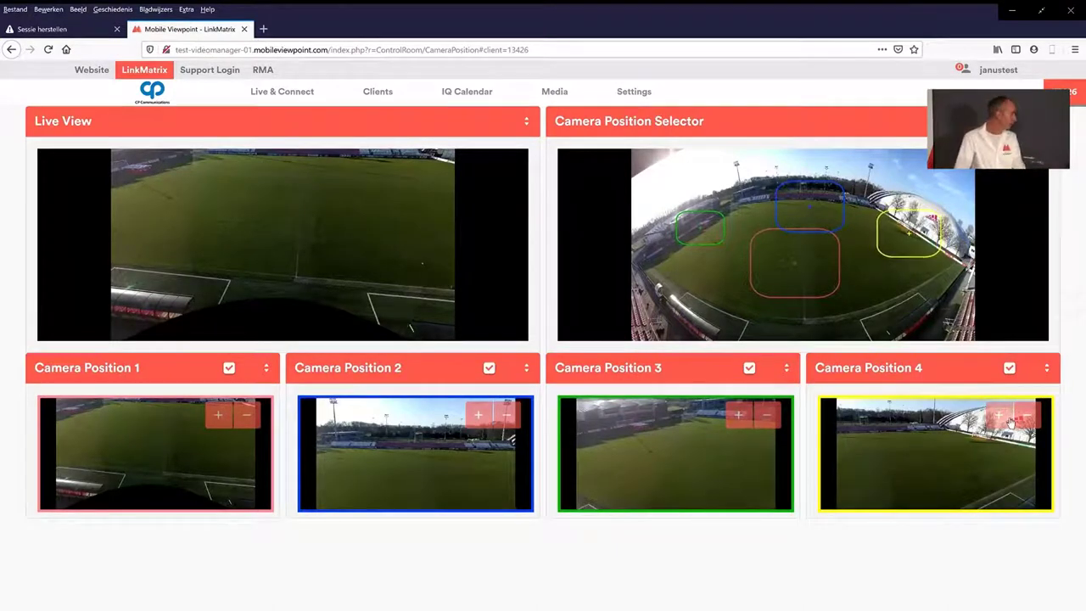
Close the camera positioner video and play "6 video6 Control room demo with replays" from the webinar folder.
click(6, 12)
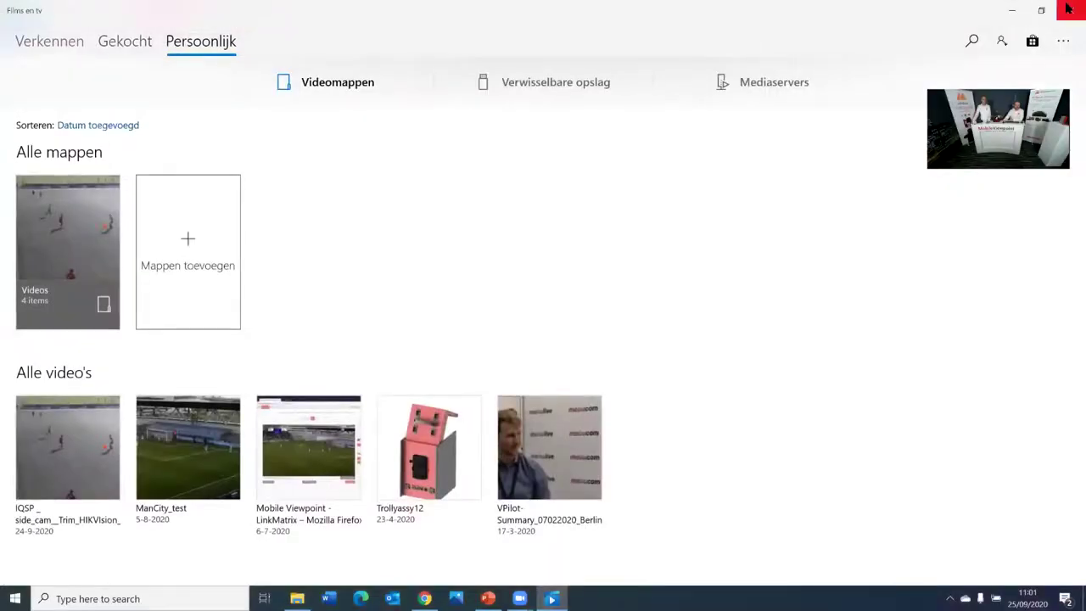
click(1067, 10)
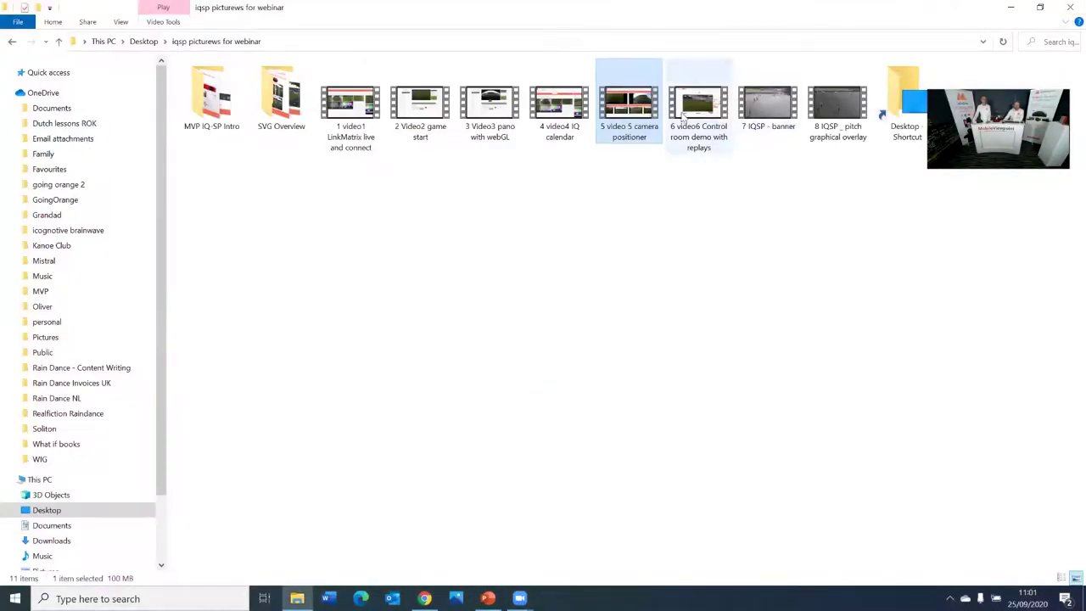
double_click(684, 117)
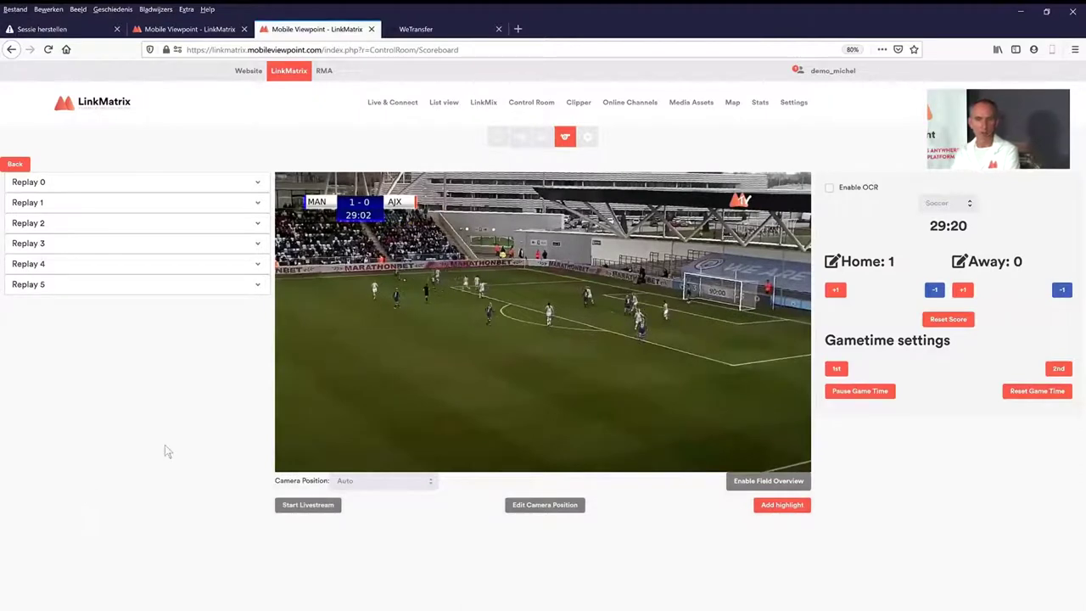
Add a highlight from the live MAN against AJX match and run it from the newest entry in the replay list.
mouse_move(384, 244)
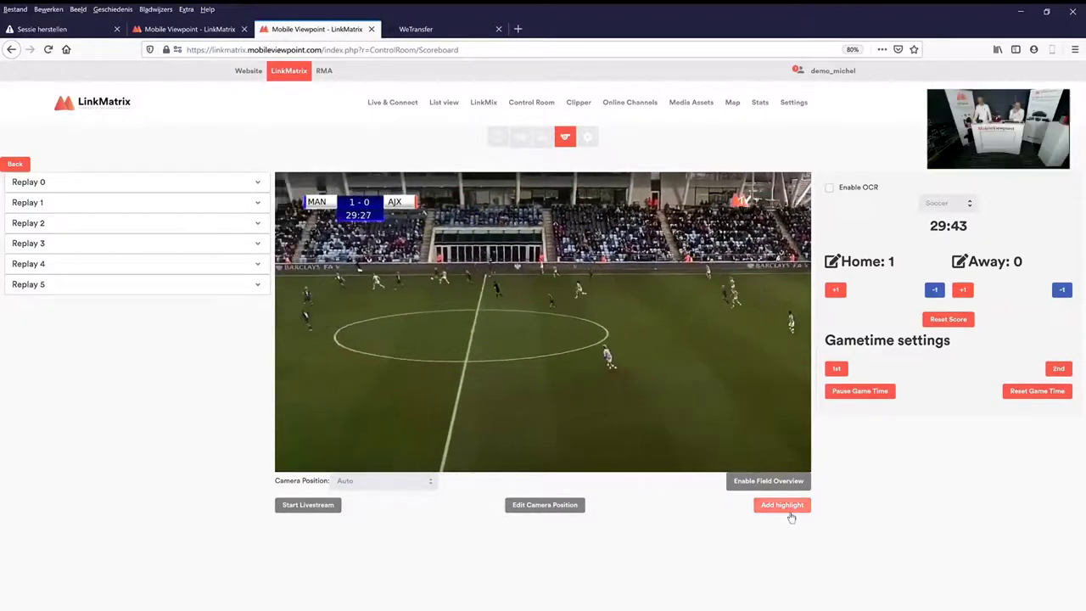
click(789, 509)
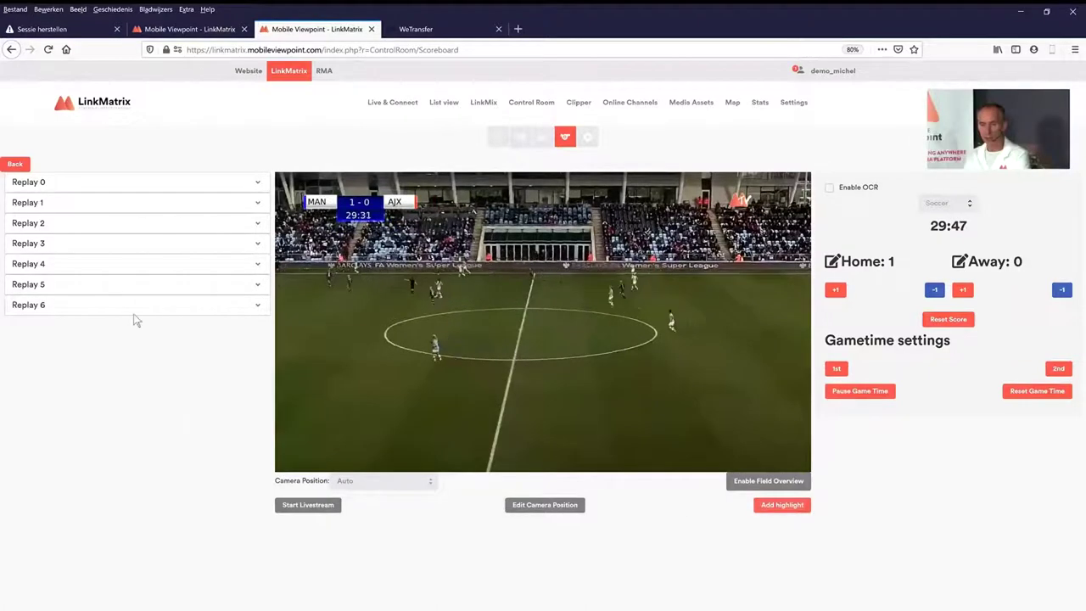
click(266, 310)
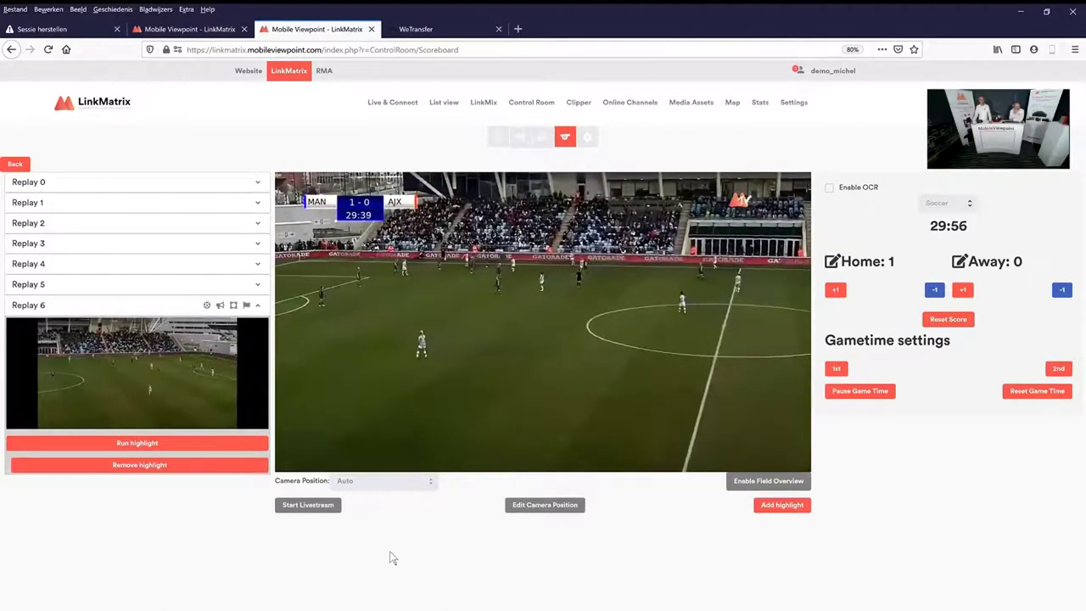
click(134, 443)
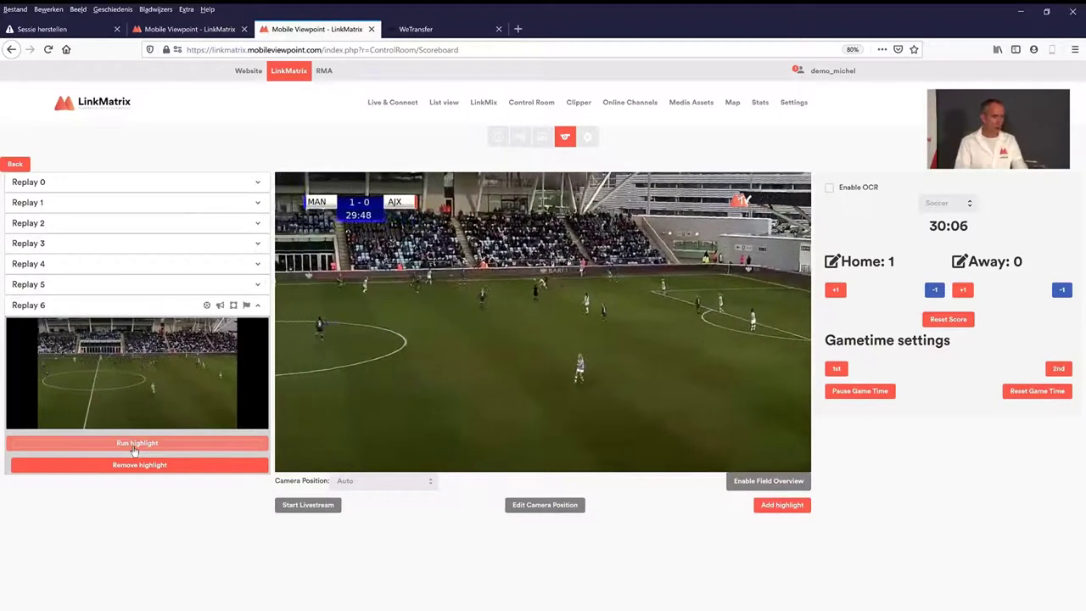
click(134, 450)
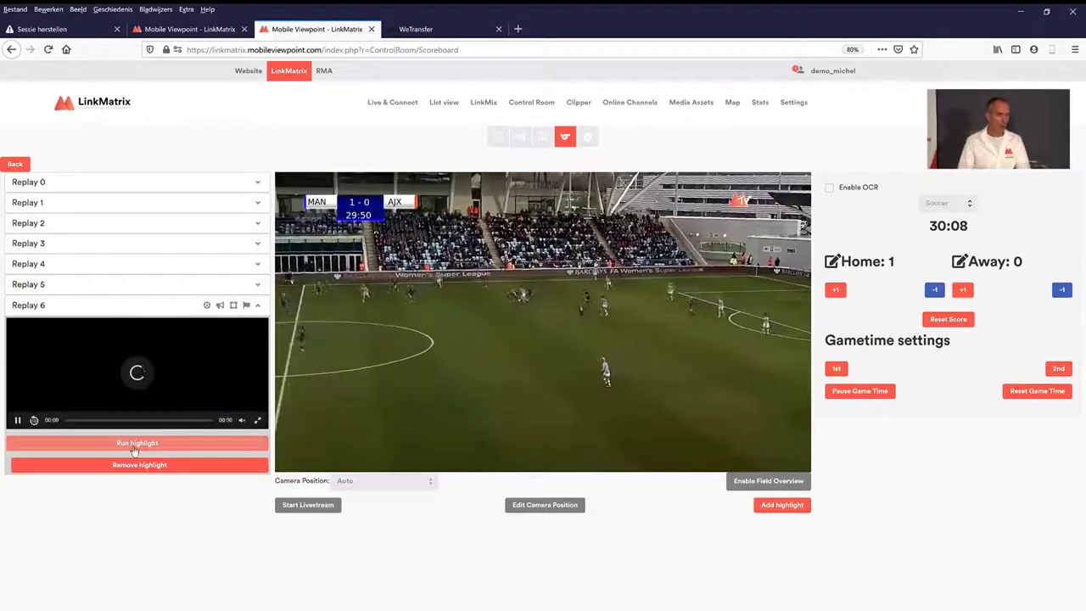